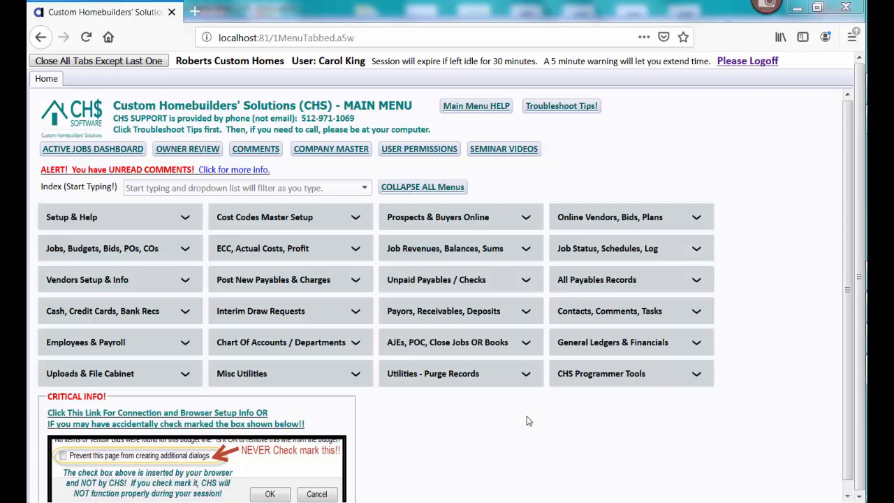
View the departments setup list through the Chart Of Accounts / Departments group and close it again
{"action": "left_click", "coordinate": [356, 342]}
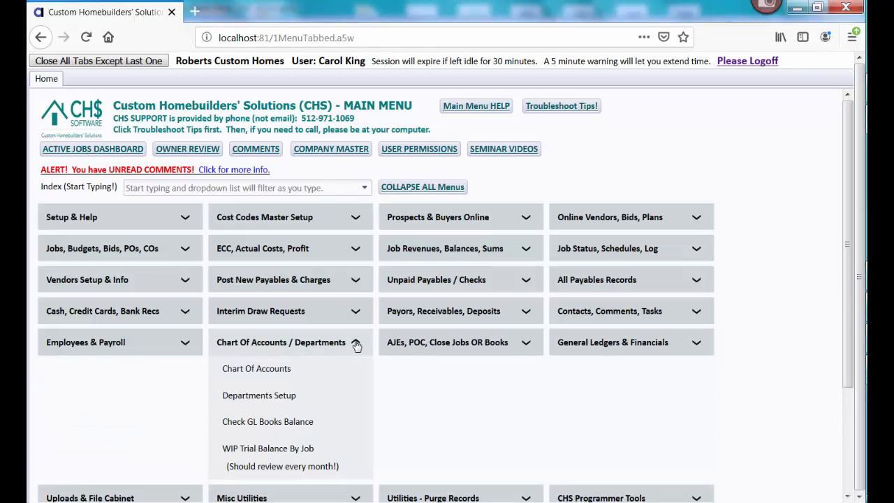
{"action": "left_click", "coordinate": [267, 395]}
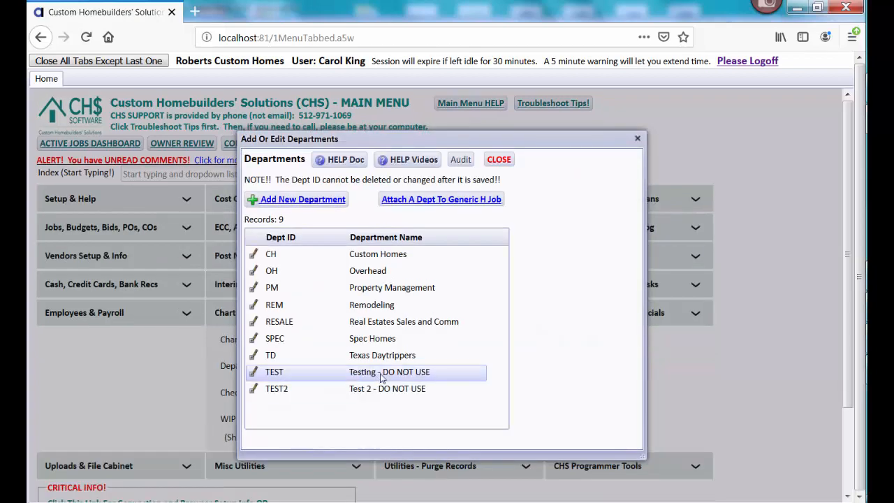
{"action": "left_click", "coordinate": [498, 160]}
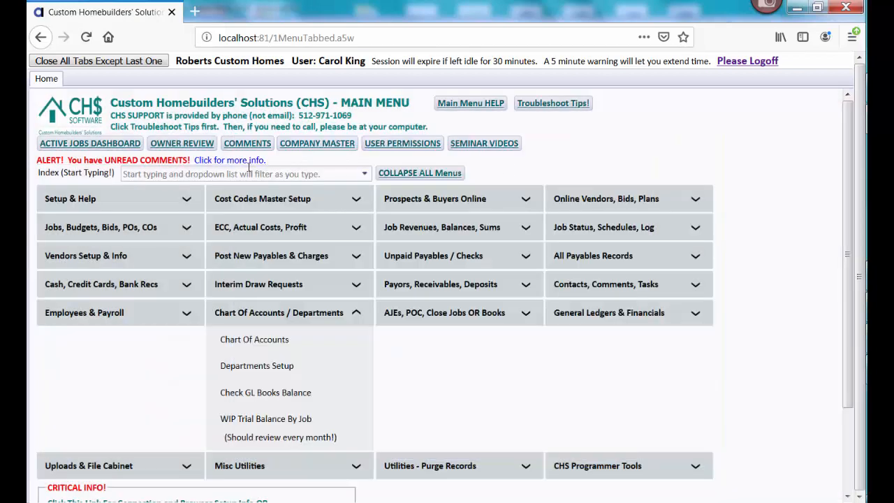
Search the main menu index for "depa" and open Departments List and Setup (Divisions) to review the departments
{"action": "left_click", "coordinate": [245, 174]}
{"action": "type", "text": "depa"}
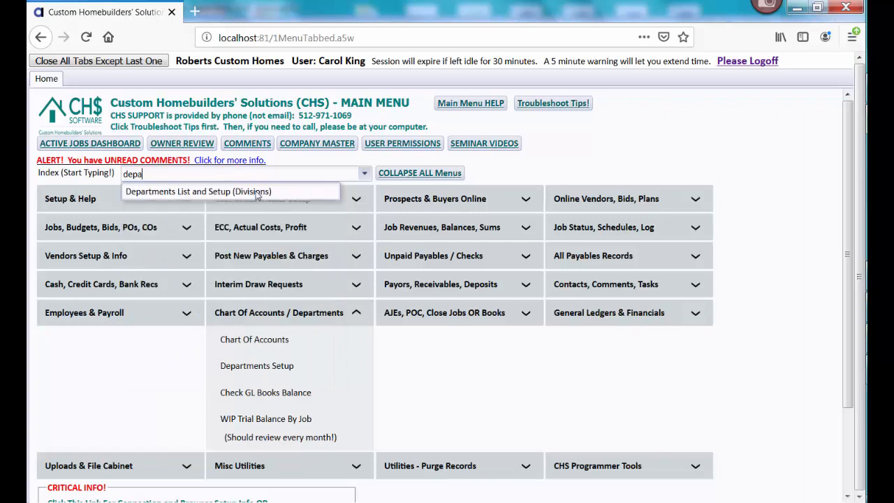
{"action": "left_click", "coordinate": [258, 193]}
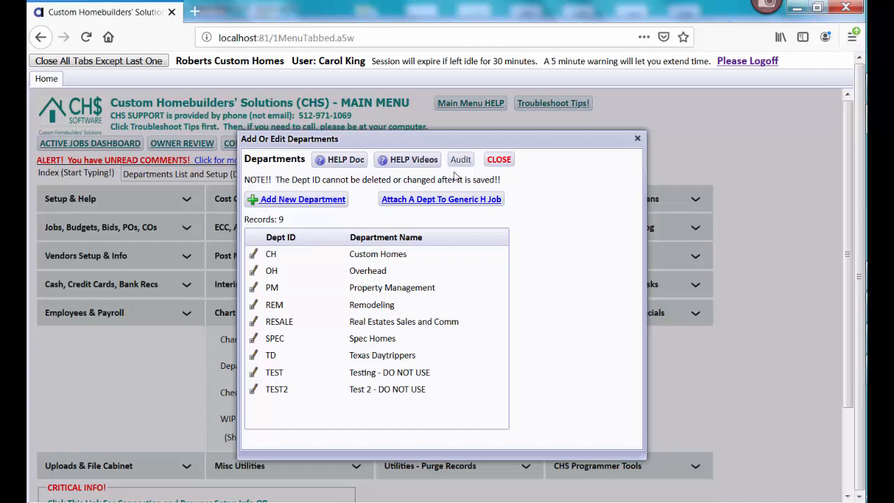
{"action": "left_click", "coordinate": [315, 251]}
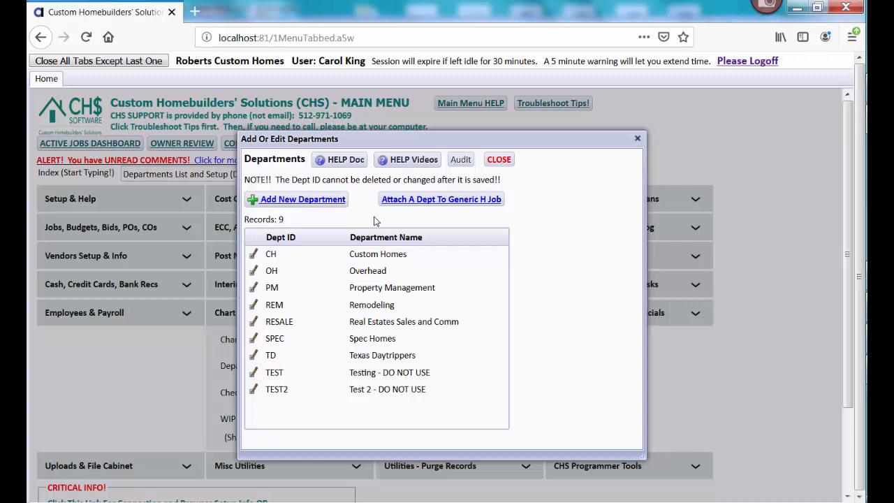
View the new department form and the REM department's edit form, leave both without submitting, and close the departments list
{"action": "left_click", "coordinate": [332, 199]}
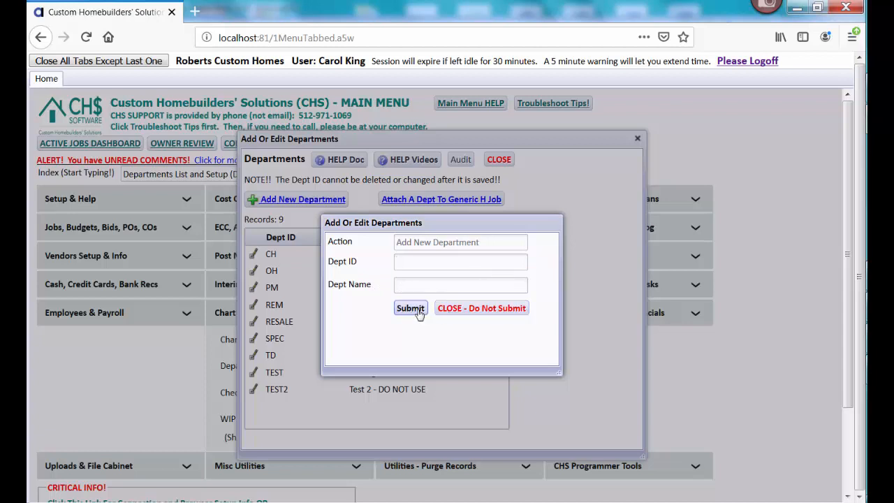
{"action": "left_click", "coordinate": [468, 309]}
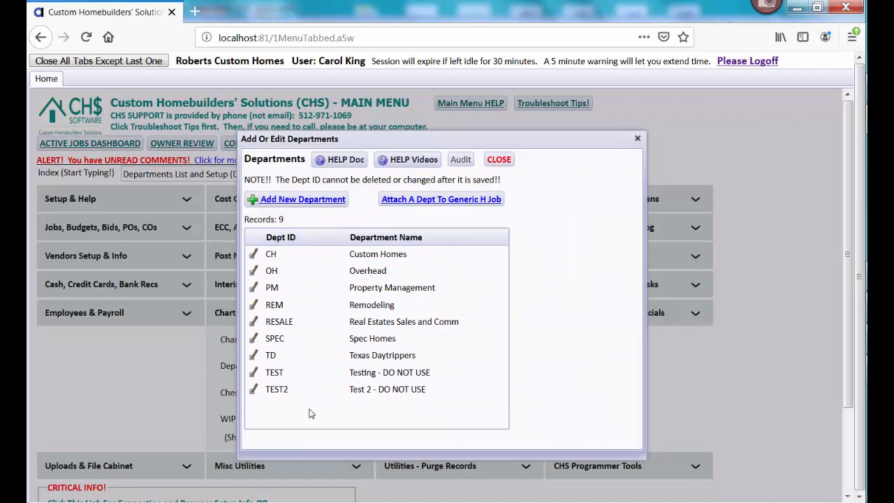
{"action": "left_click", "coordinate": [254, 307]}
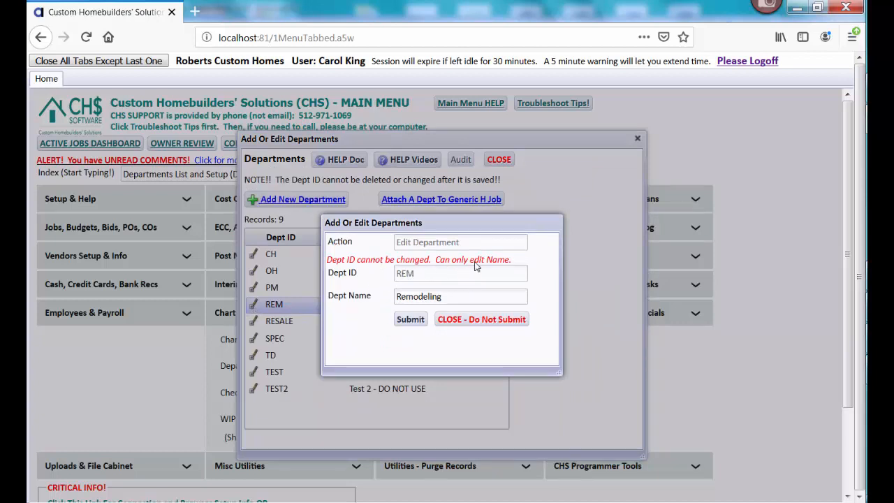
{"action": "left_click", "coordinate": [465, 322]}
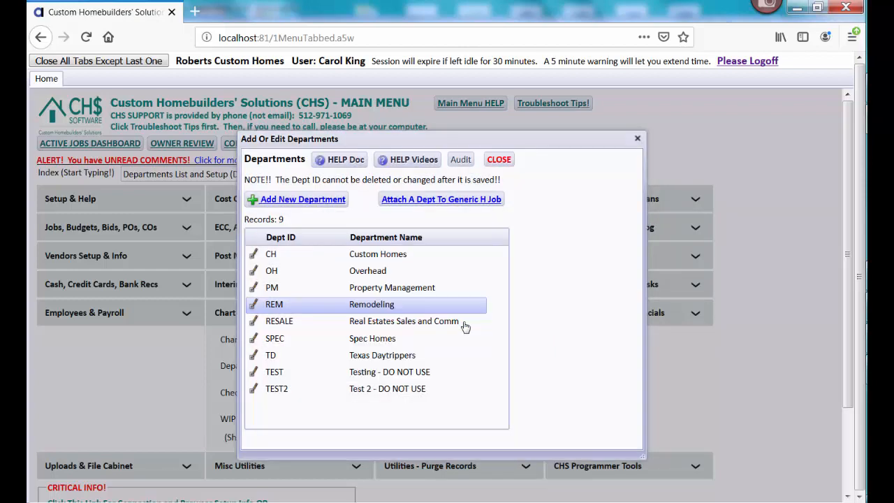
{"action": "left_click", "coordinate": [497, 160]}
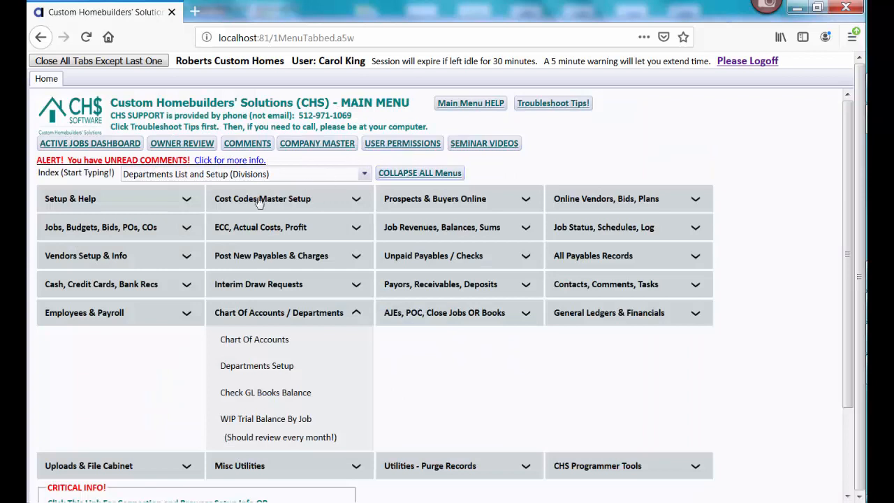
Open Jobs List & Setup and filter the jobs to codes starting with S
{"action": "left_click", "coordinate": [162, 236]}
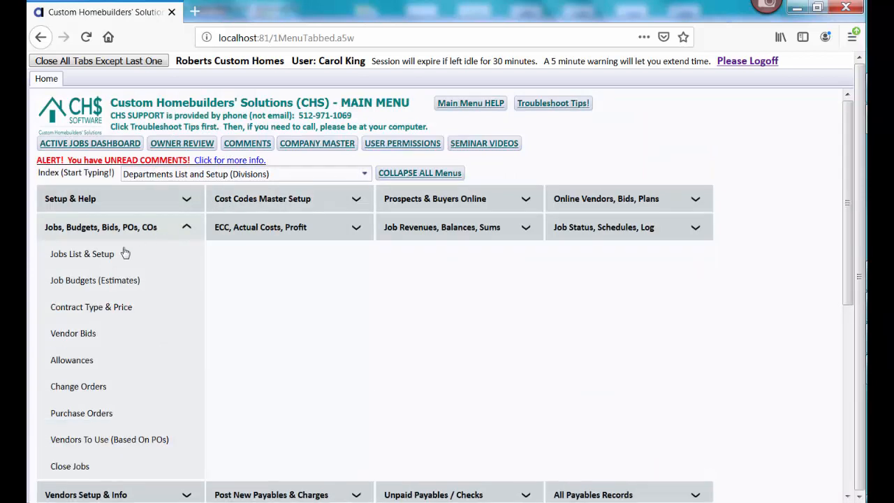
{"action": "left_click", "coordinate": [110, 255]}
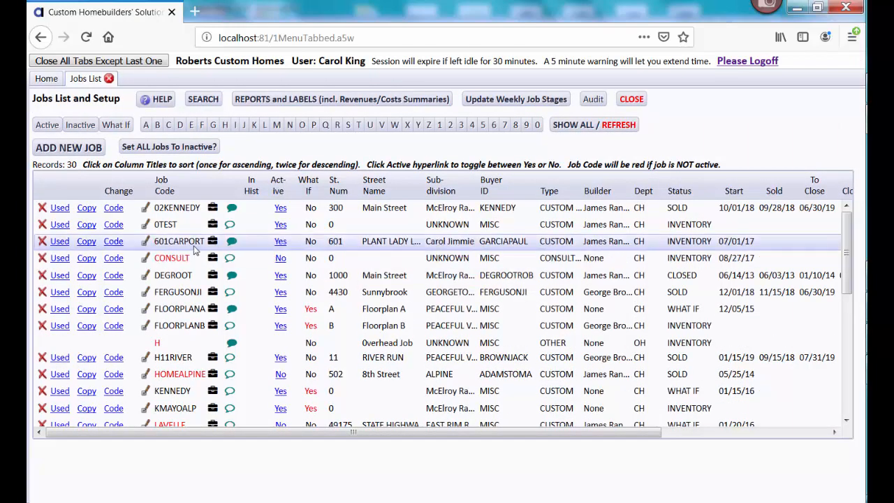
{"action": "left_click", "coordinate": [347, 127]}
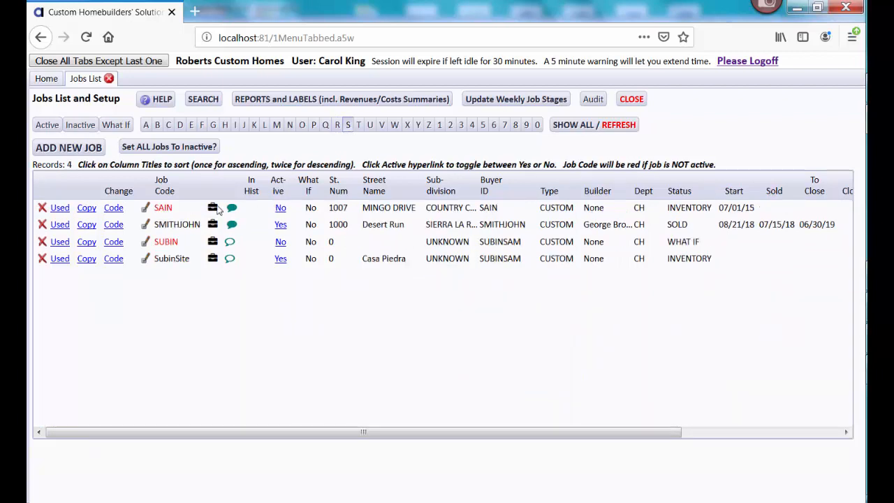
Open the setup of the sold custom job, view its department choices, and close it without changes
{"action": "left_click", "coordinate": [146, 224]}
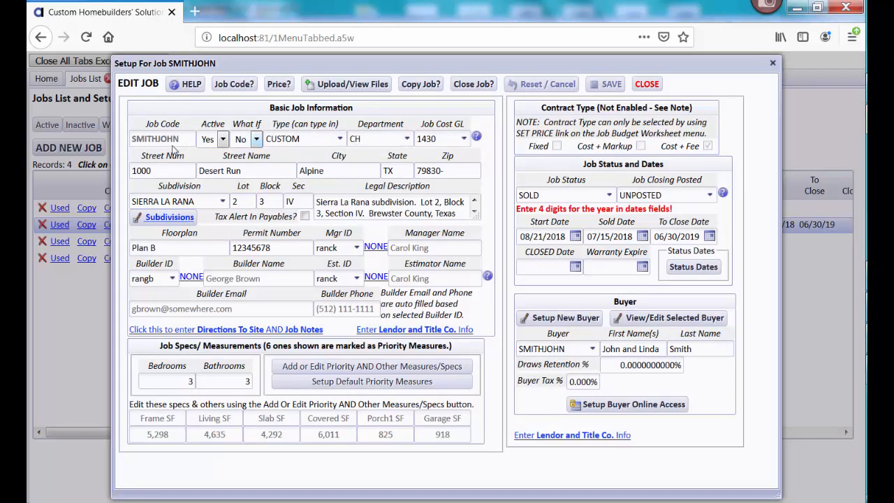
{"action": "left_click", "coordinate": [407, 139]}
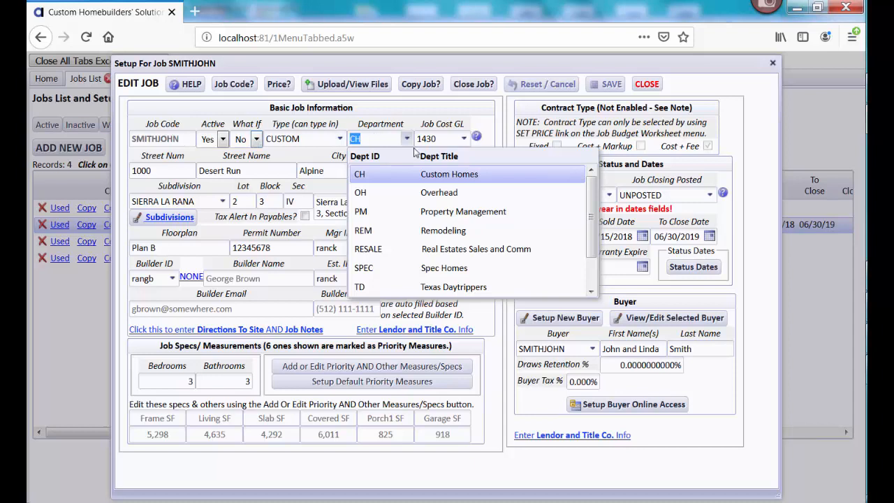
{"action": "left_click", "coordinate": [647, 84]}
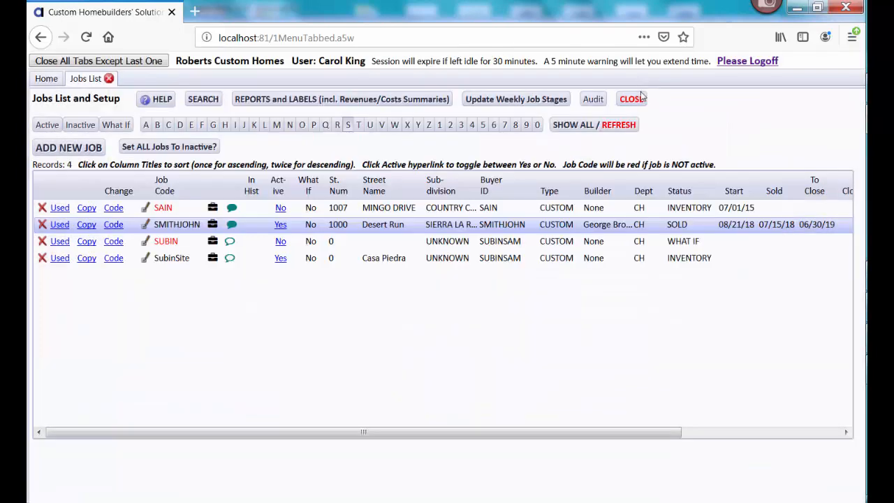
Return to the main menu, reopen Departments Setup, view which department is attached to the generic H job, and close without submitting
{"action": "left_click", "coordinate": [54, 82]}
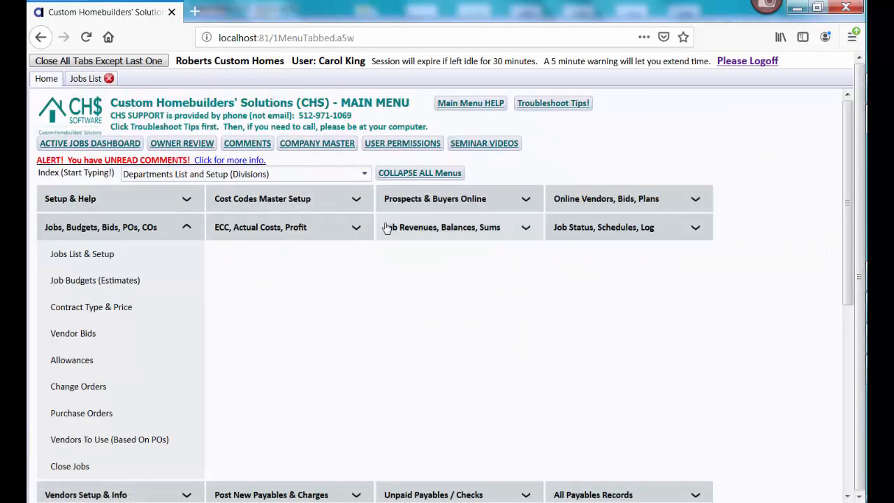
{"action": "left_click", "coordinate": [383, 175]}
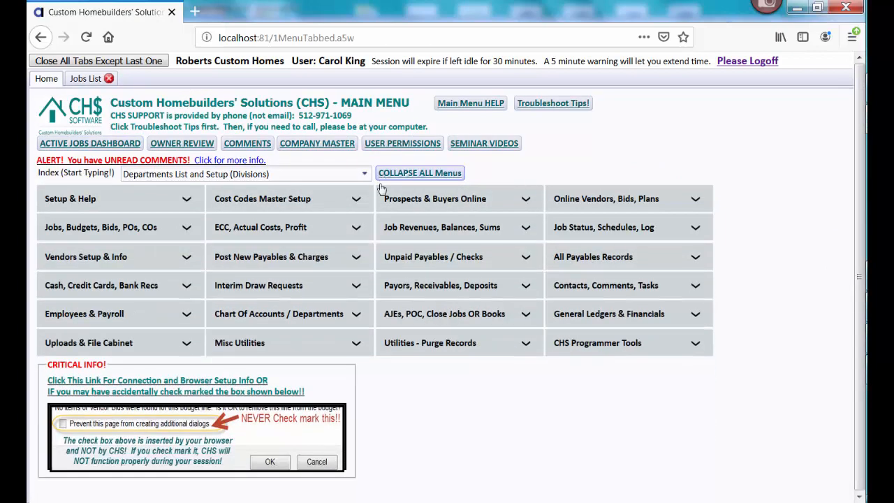
{"action": "left_click", "coordinate": [312, 315]}
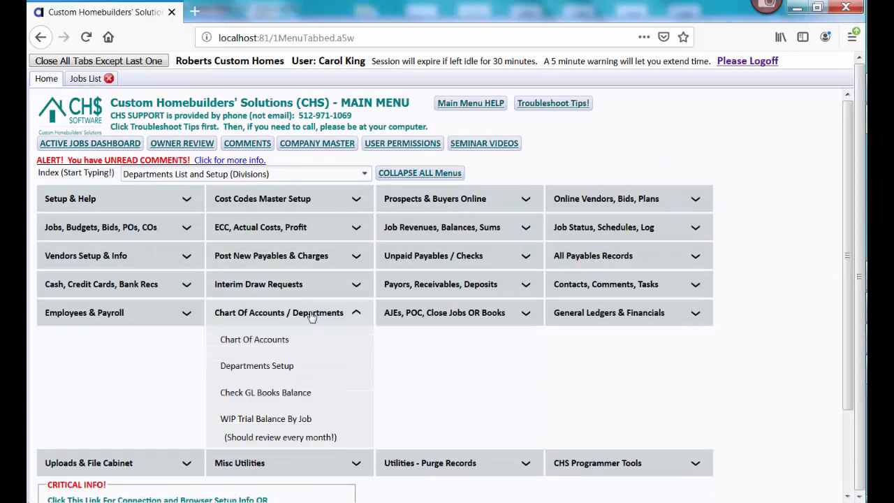
{"action": "left_click", "coordinate": [270, 367]}
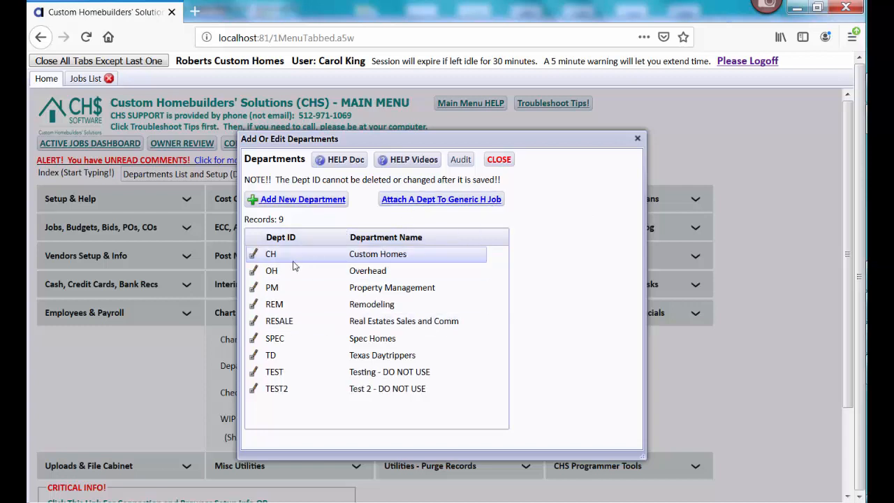
{"action": "left_click", "coordinate": [421, 203]}
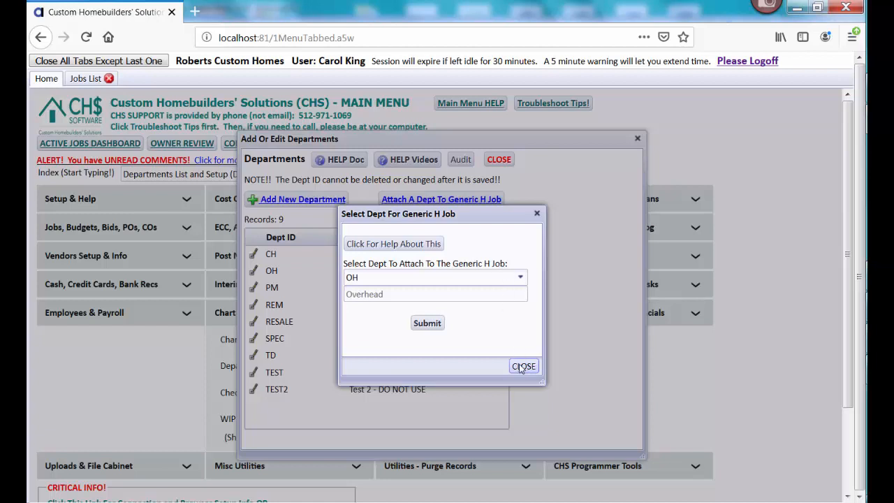
{"action": "left_click", "coordinate": [522, 366]}
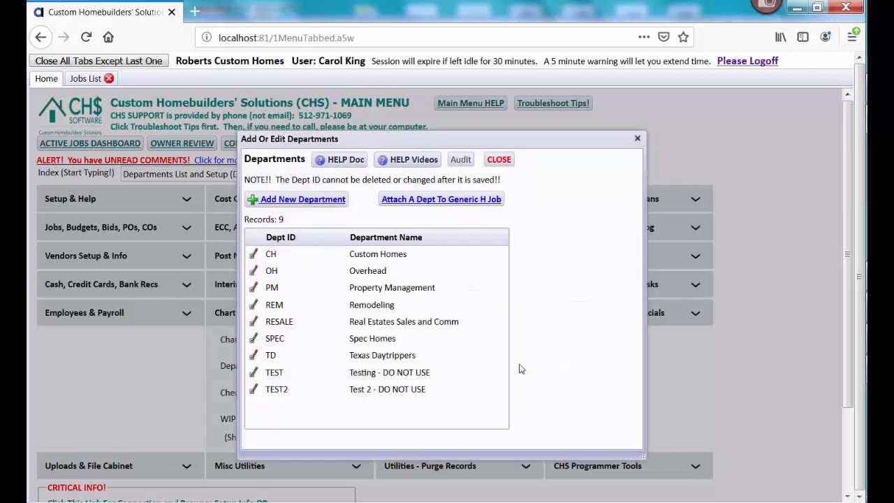
{"action": "left_click", "coordinate": [498, 160]}
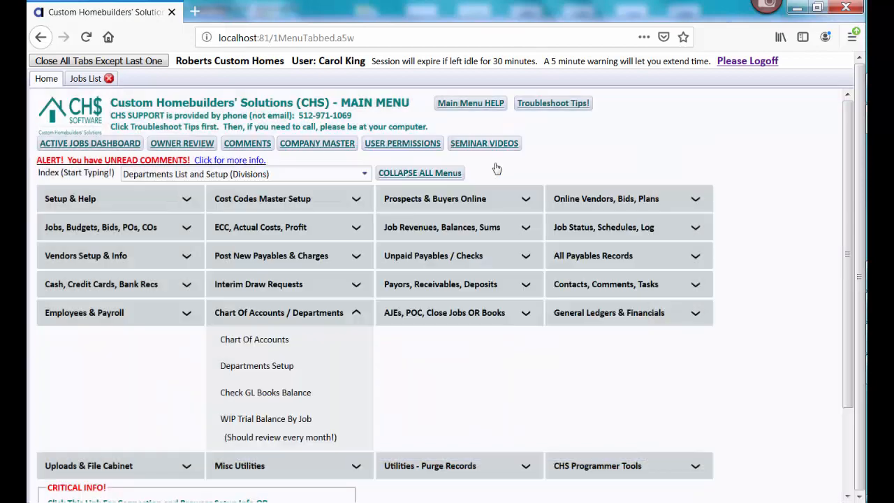
Open Financial Statements under General Ledgers & Financials and bring up the balance sheet, trial balance and cash flow reports
{"action": "left_click", "coordinate": [289, 312]}
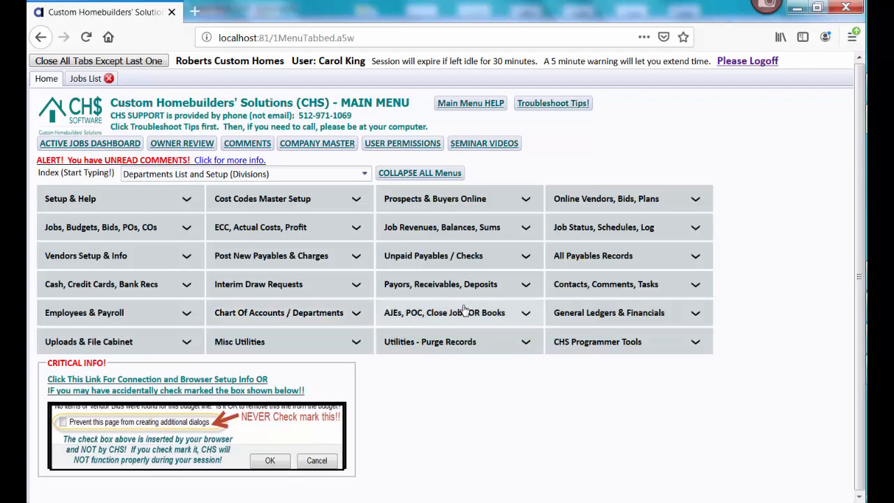
{"action": "left_click", "coordinate": [599, 314]}
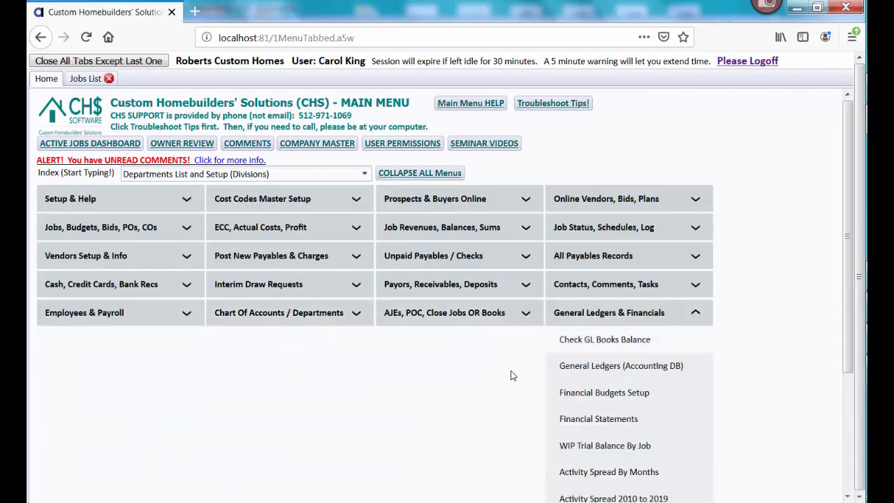
{"action": "left_click", "coordinate": [584, 420]}
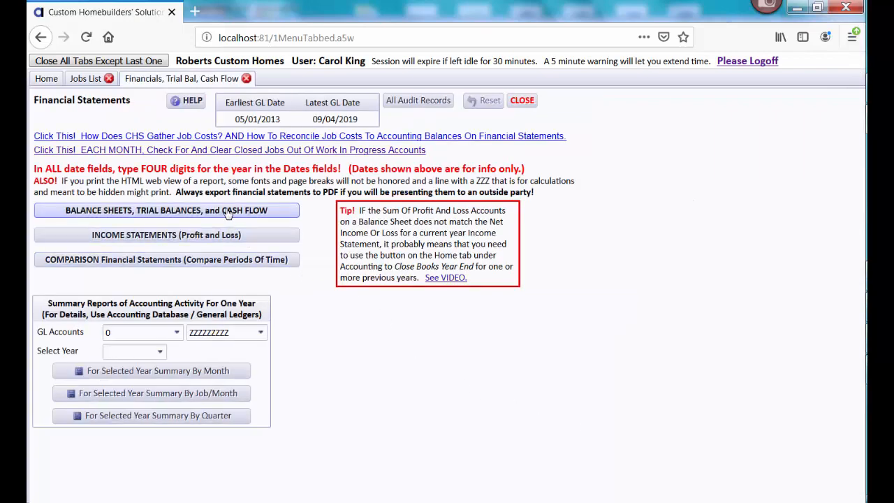
{"action": "left_click", "coordinate": [227, 211]}
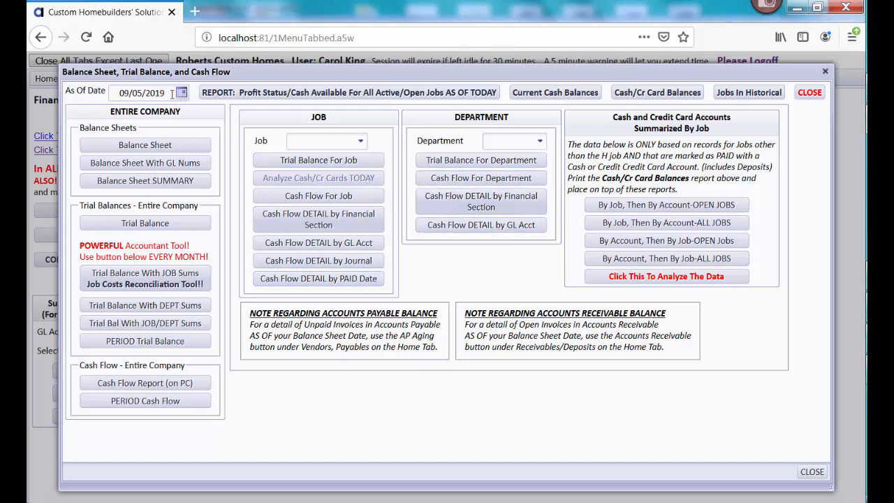
Run the department trial balance for CH (Custom Homes), review the report through its total, and close the report windows
{"action": "left_click", "coordinate": [539, 141]}
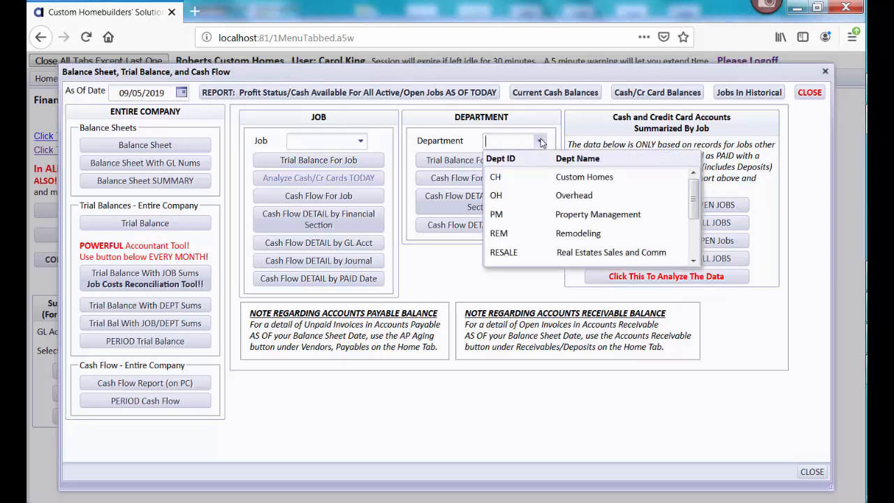
{"action": "left_click", "coordinate": [542, 178]}
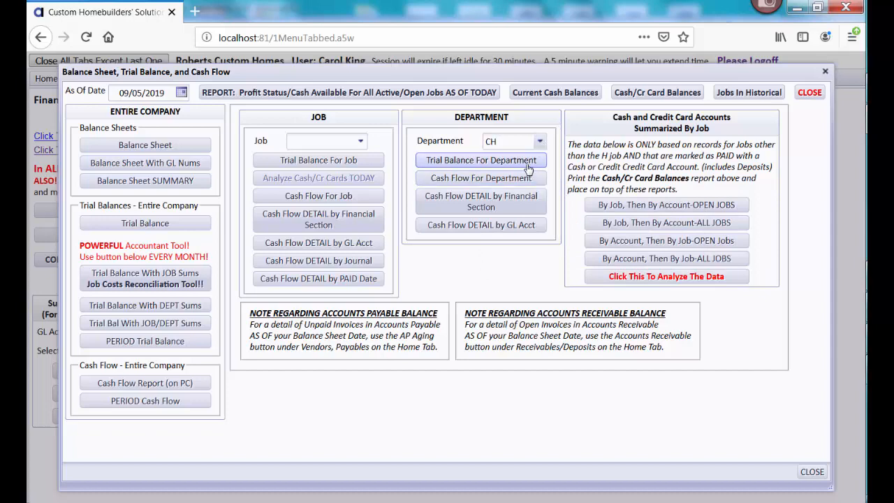
{"action": "left_click", "coordinate": [529, 162]}
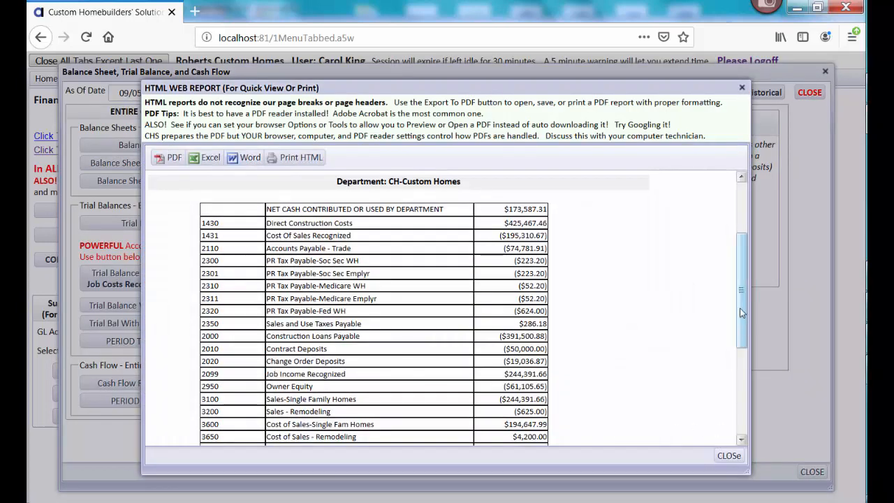
{"action": "scroll", "coordinate": [744, 350], "scroll_direction": "down", "scroll_amount": 4}
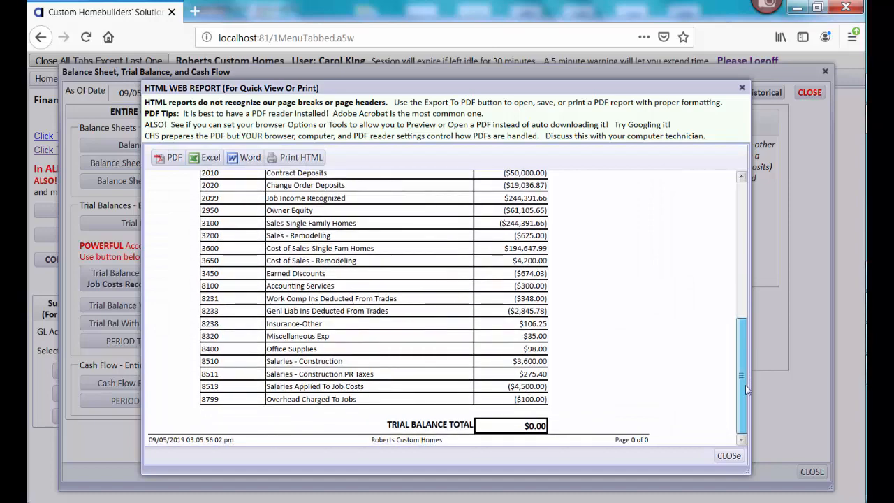
{"action": "left_click_drag", "start_coordinate": [745, 384], "coordinate": [735, 278]}
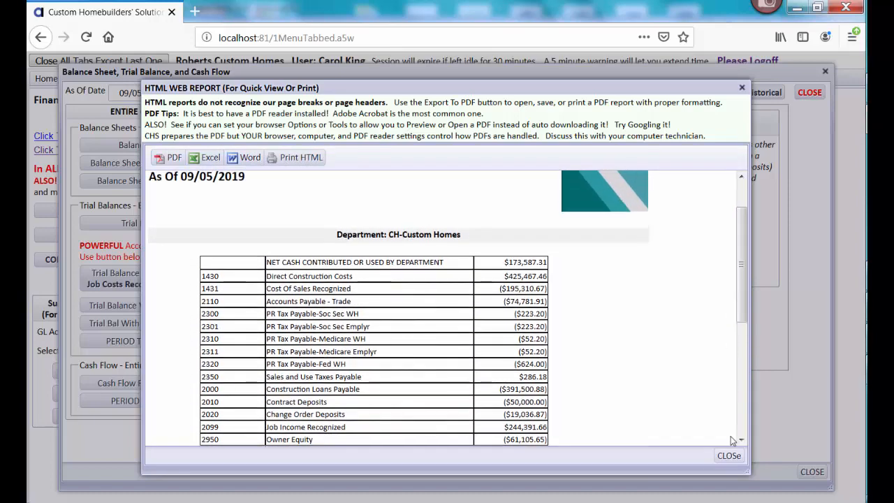
{"action": "left_click", "coordinate": [729, 455]}
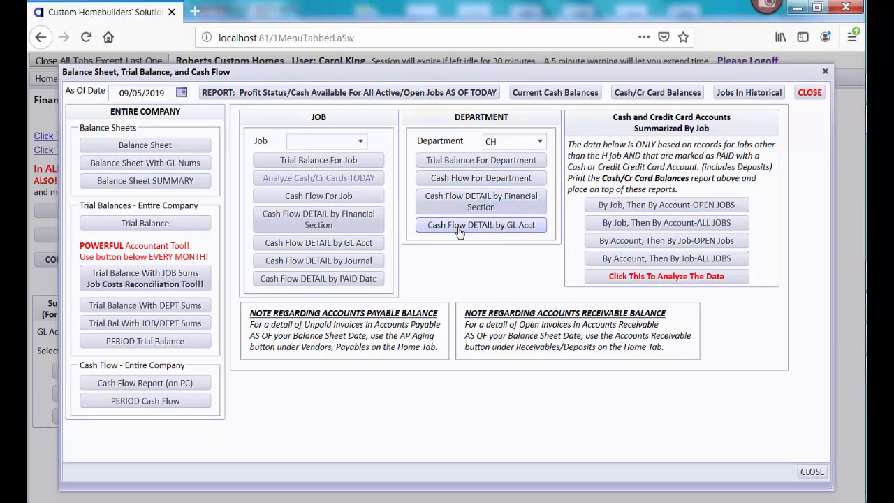
{"action": "left_click", "coordinate": [808, 94]}
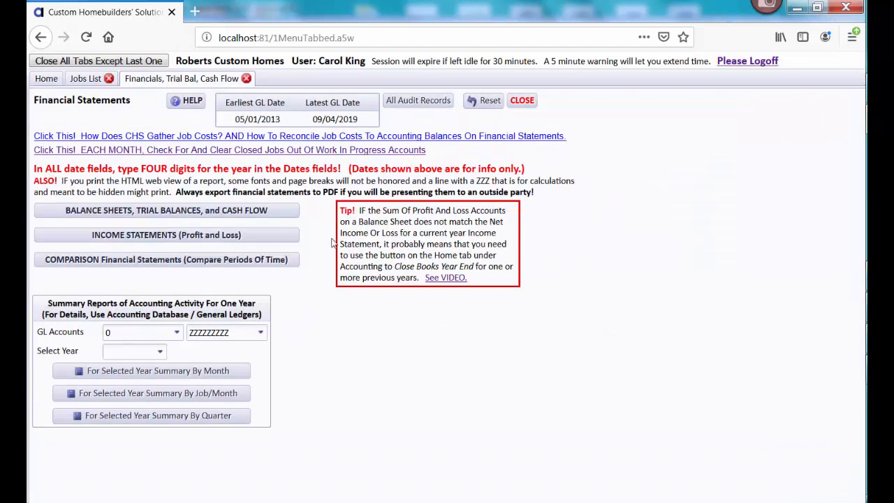
Open the income statements (profit and loss) and set the GL date range from 01/01/2016 to 12/31/2016
{"action": "left_click", "coordinate": [260, 236]}
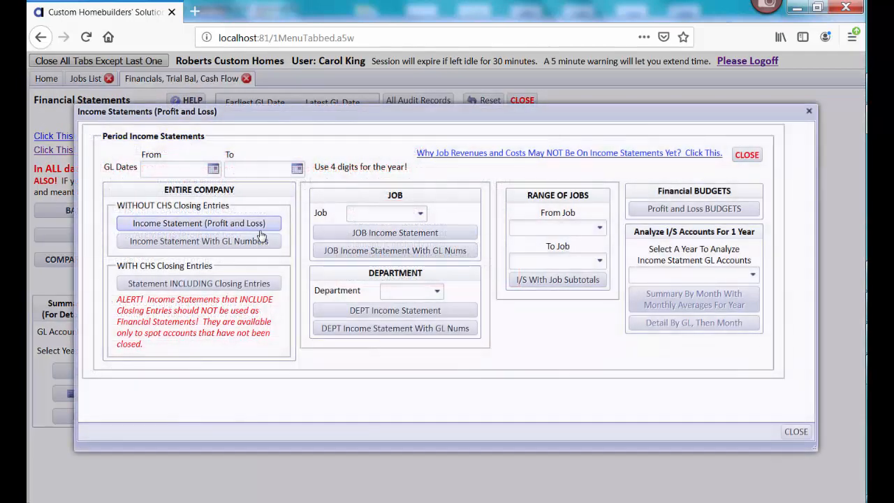
{"action": "left_click", "coordinate": [213, 168]}
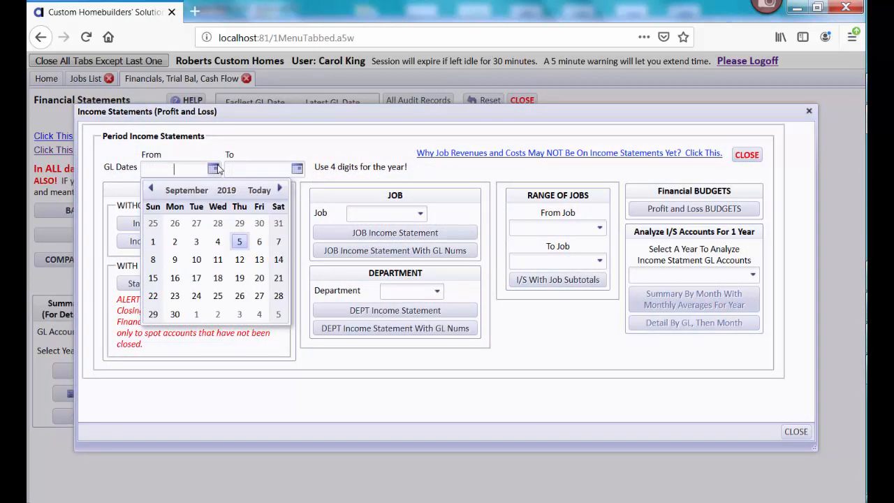
{"action": "type", "text": "01/"}
{"action": "type", "text": "01/2016"}
{"action": "type", "text": "12/31/2016"}
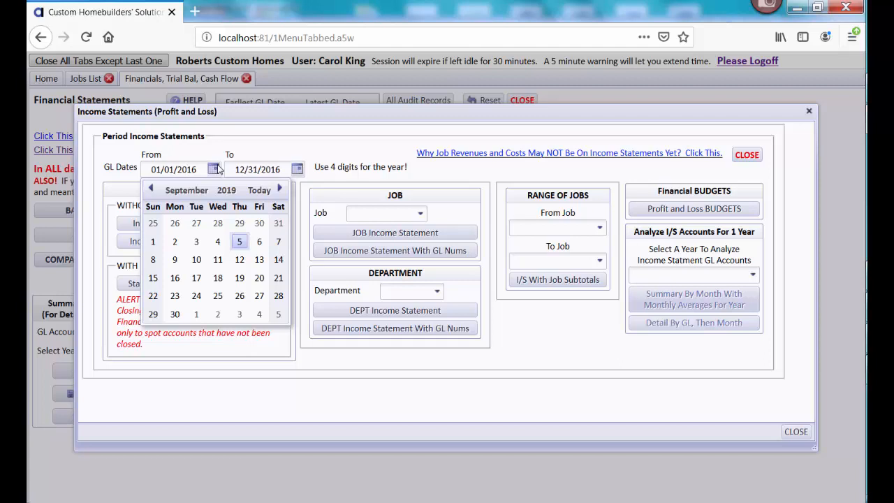
{"action": "key", "text": "Tab"}
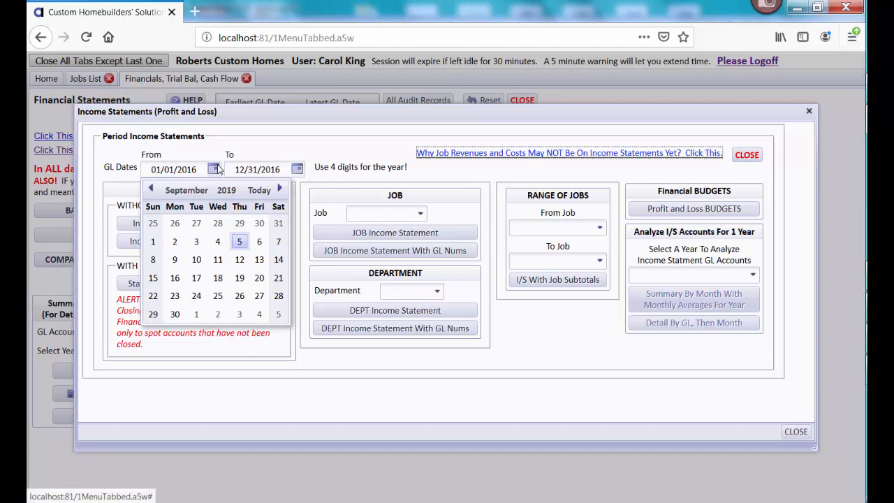
{"action": "left_click", "coordinate": [384, 374]}
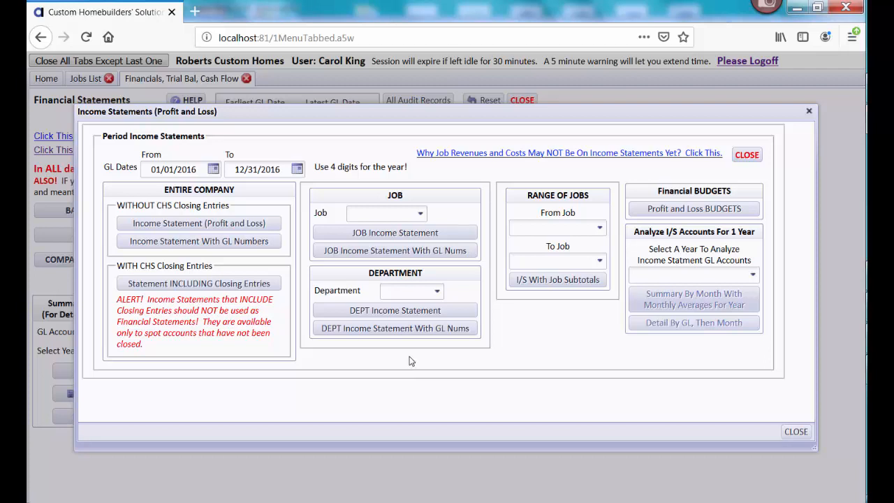
Run the department income statement for CH (Custom Homes), review it through net income, and close the report and income statement windows
{"action": "left_click", "coordinate": [437, 291]}
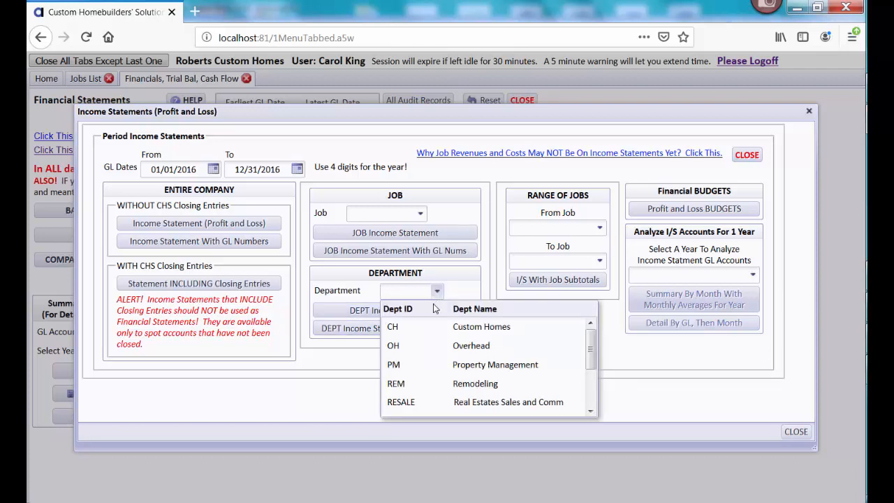
{"action": "left_click", "coordinate": [431, 328]}
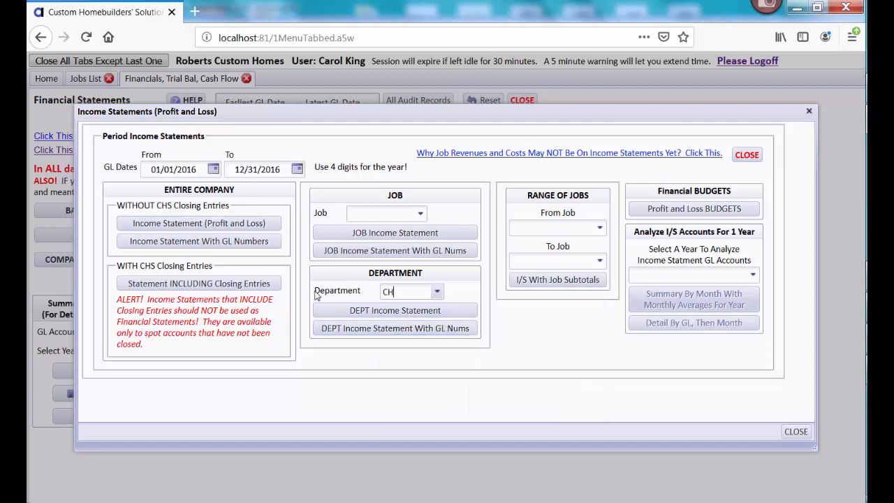
{"action": "left_click", "coordinate": [340, 310]}
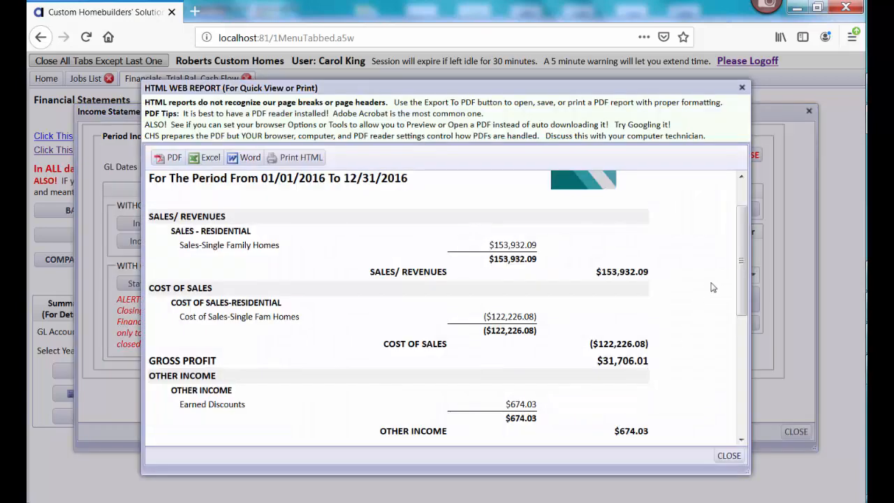
{"action": "left_click_drag", "start_coordinate": [746, 253], "coordinate": [741, 366]}
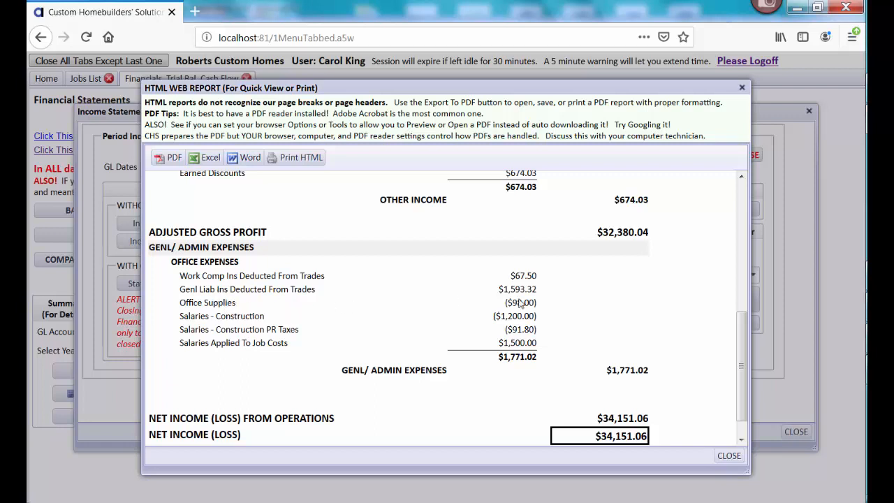
{"action": "left_click_drag", "start_coordinate": [742, 357], "coordinate": [741, 263]}
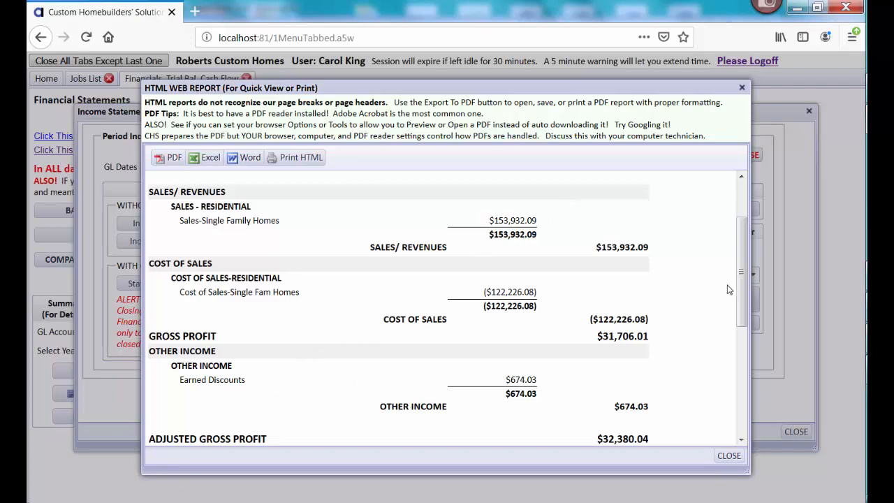
{"action": "left_click_drag", "start_coordinate": [741, 288], "coordinate": [742, 389]}
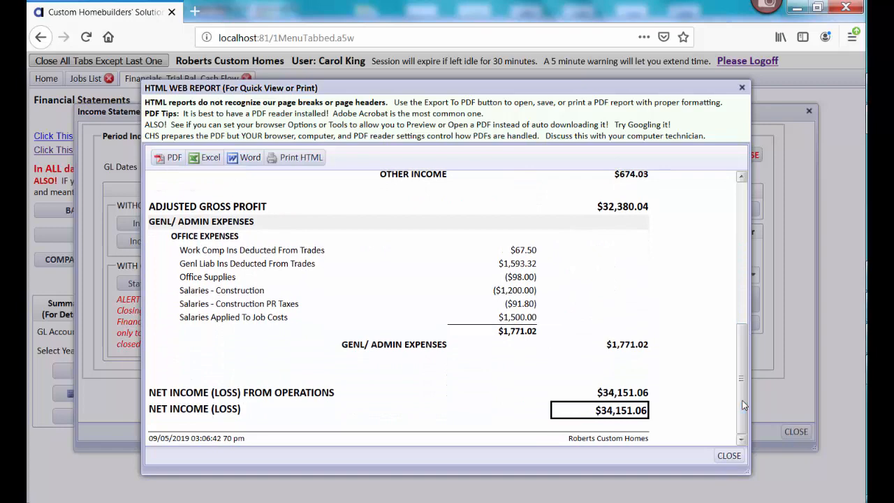
{"action": "left_click", "coordinate": [726, 456]}
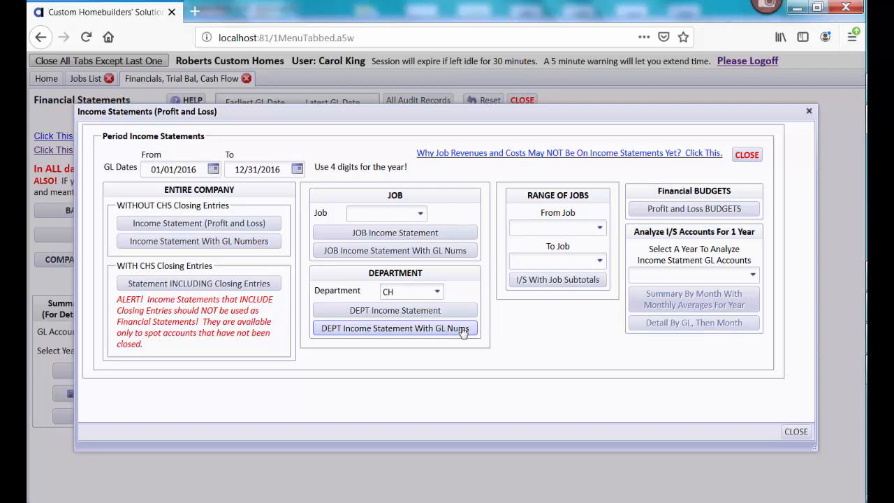
{"action": "left_click", "coordinate": [796, 432]}
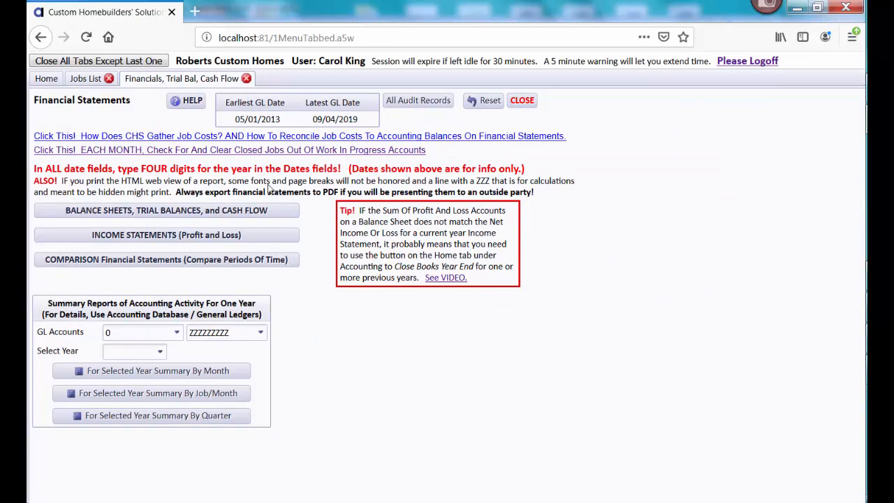
Open the 2016 profit and loss budget worksheet from Financial Budgets Setup and examine its department lines and report choices
{"action": "left_click", "coordinate": [47, 80]}
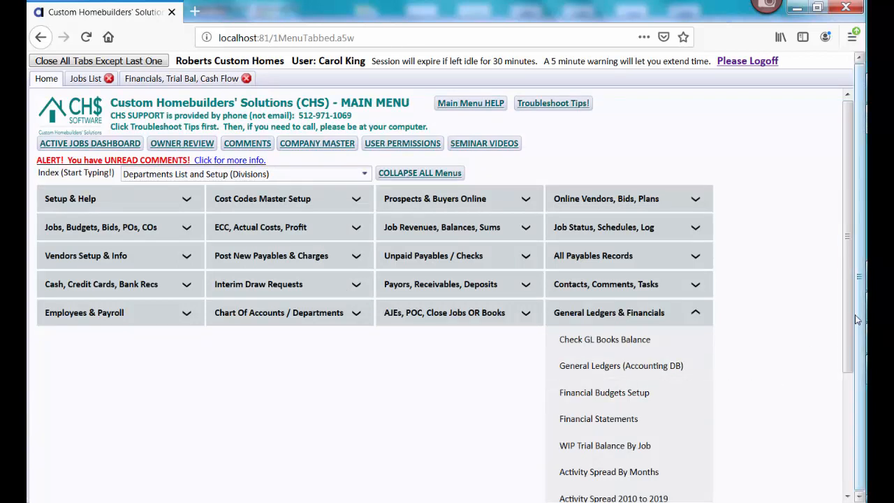
{"action": "scroll", "coordinate": [849, 366], "scroll_direction": "down", "scroll_amount": 3}
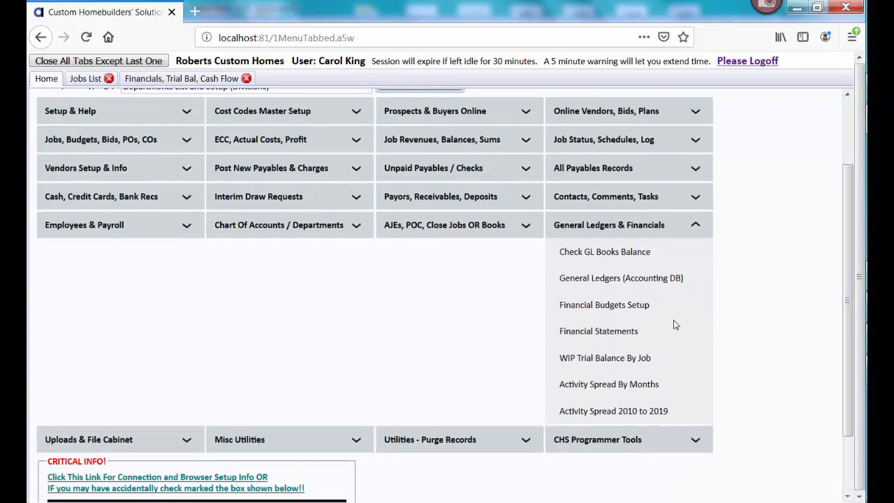
{"action": "left_click", "coordinate": [586, 315]}
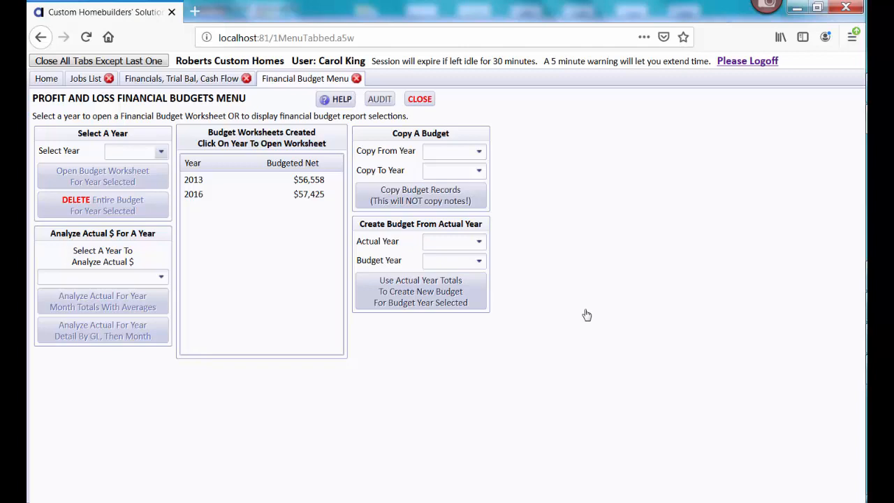
{"action": "left_click", "coordinate": [291, 194]}
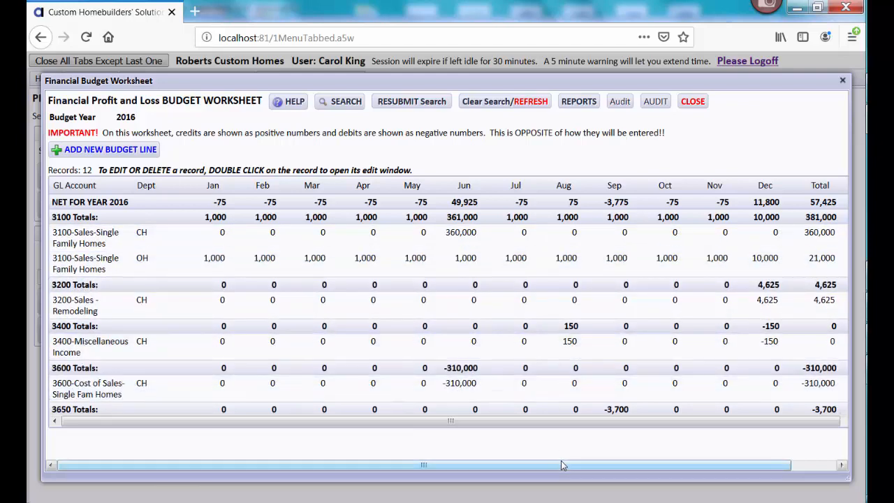
{"action": "left_click_drag", "start_coordinate": [561, 465], "coordinate": [610, 464]}
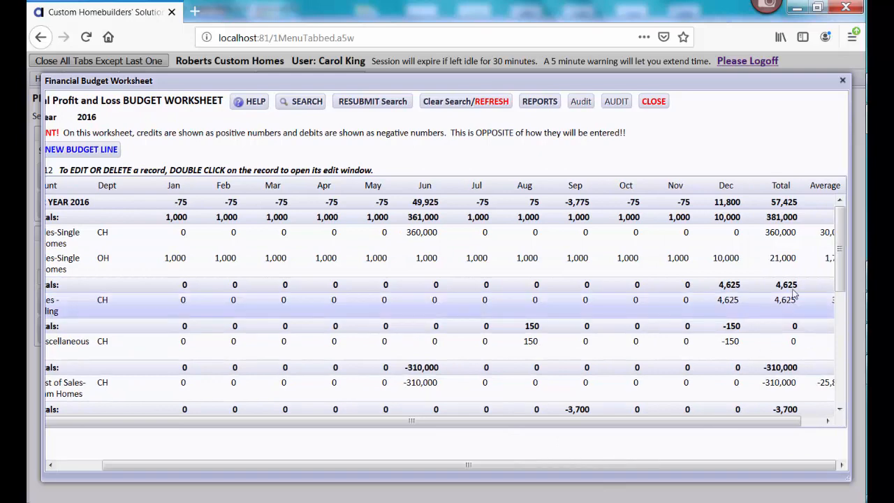
{"action": "mouse_move", "coordinate": [840, 271]}
{"action": "left_mouse_down"}
{"action": "mouse_move", "coordinate": [845, 398]}
{"action": "mouse_move", "coordinate": [846, 259]}
{"action": "left_mouse_up"}
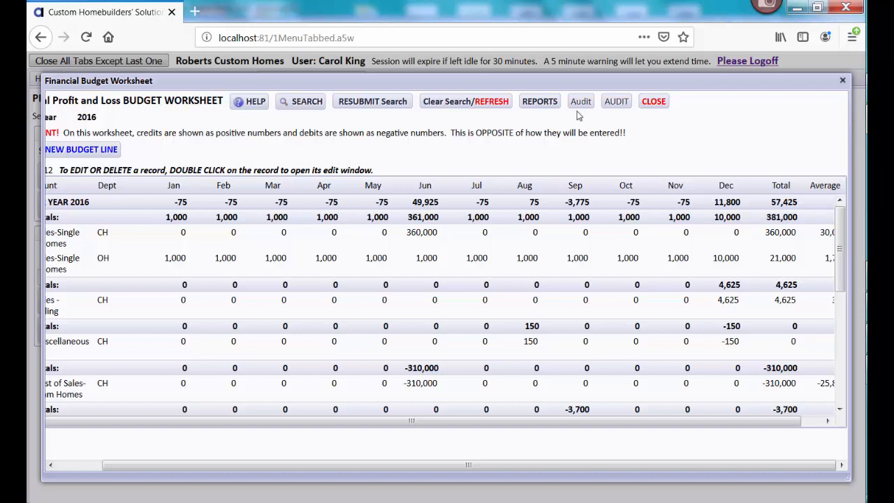
{"action": "left_click", "coordinate": [549, 104]}
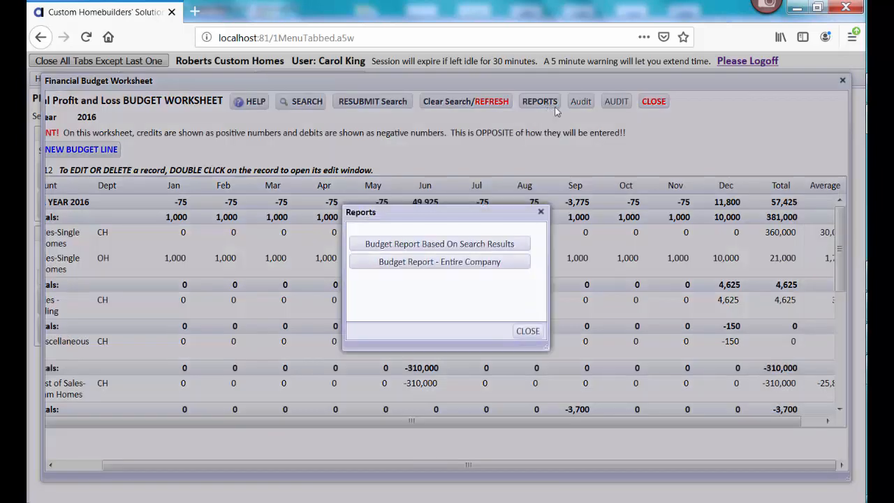
{"action": "left_click", "coordinate": [525, 330]}
Search the 2016 budget worksheet for the OH-Overhead department's lines and close the worksheet after viewing them
{"action": "left_click", "coordinate": [307, 103]}
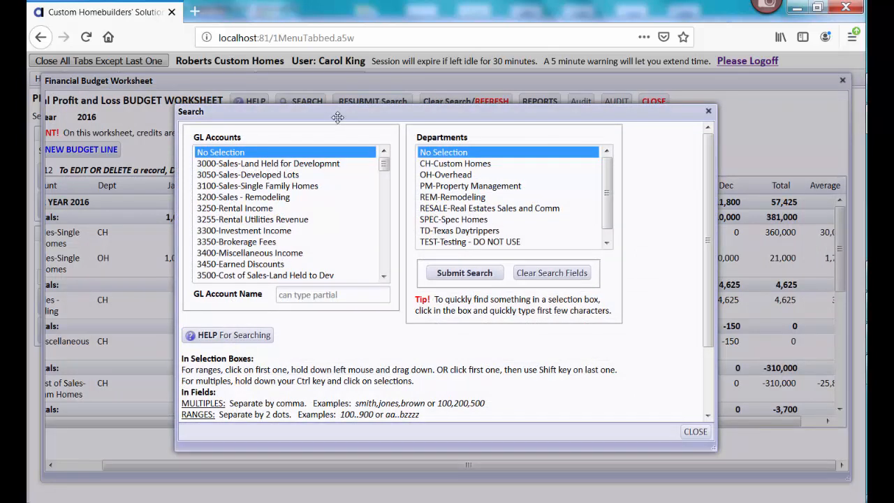
{"action": "left_click", "coordinate": [443, 165]}
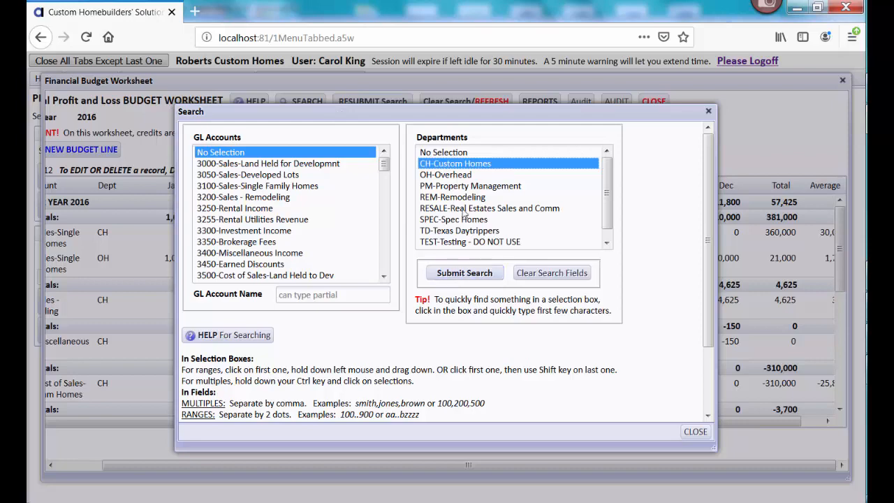
{"action": "left_click", "coordinate": [461, 176]}
{"action": "left_click", "coordinate": [470, 273]}
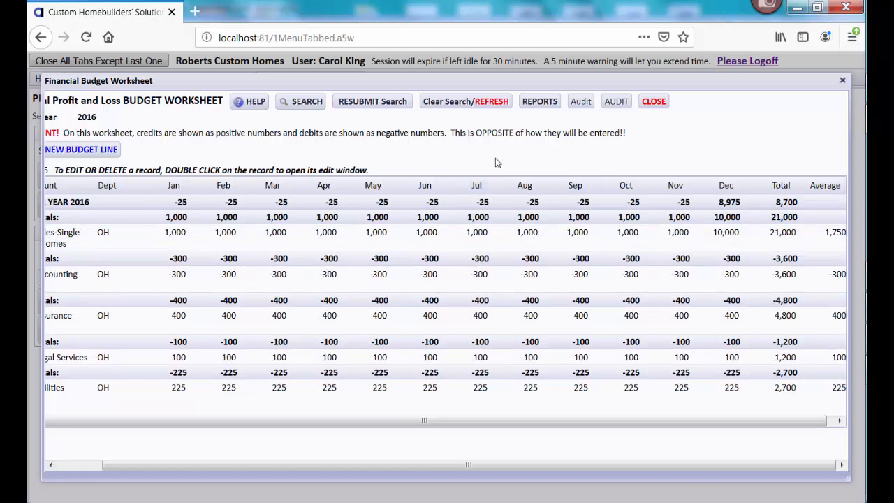
{"action": "left_click", "coordinate": [652, 104]}
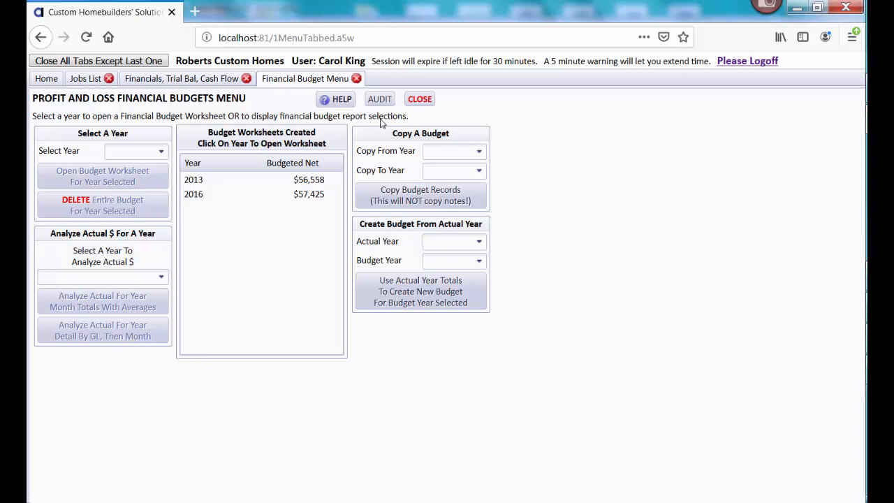
Reopen and close the 2016 budget worksheet, and view the company's budget comparison to profit and loss for the year
{"action": "left_click", "coordinate": [310, 196]}
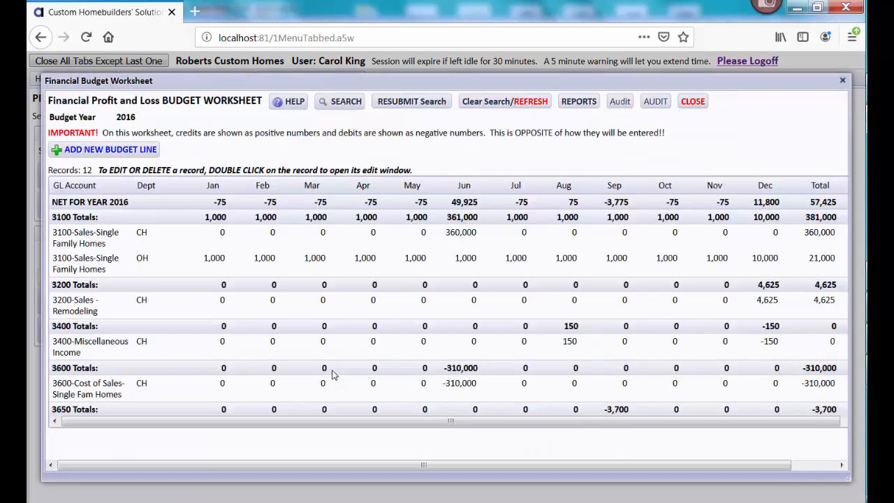
{"action": "left_click", "coordinate": [692, 102]}
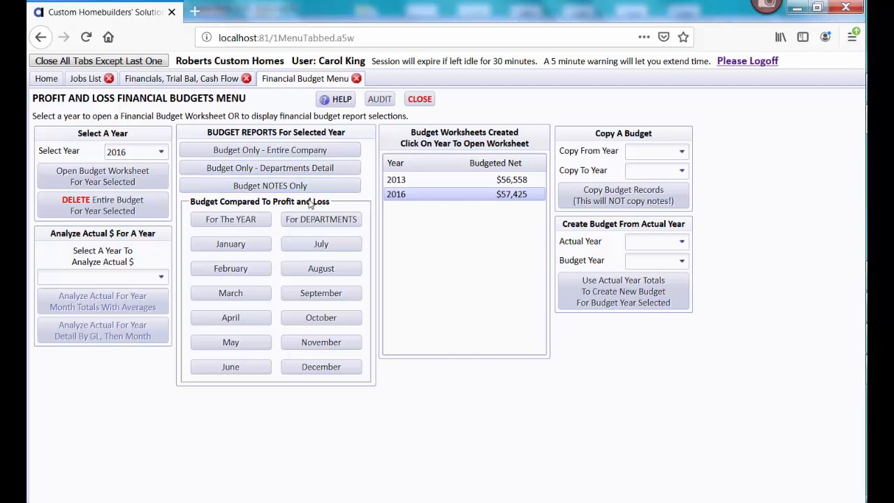
{"action": "left_click", "coordinate": [260, 220]}
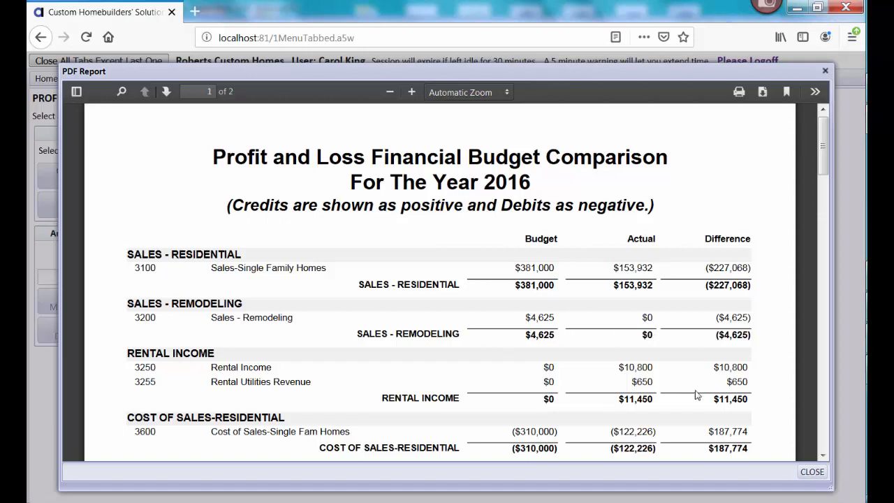
{"action": "left_click", "coordinate": [811, 472]}
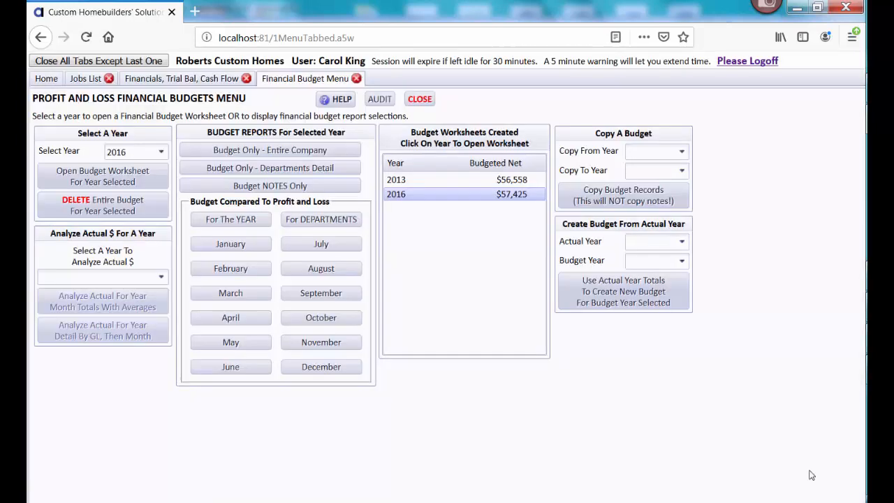
Run the 2016 department budget comparison for the year from CH to CH, review it through net profit, and close it
{"action": "left_click", "coordinate": [349, 222]}
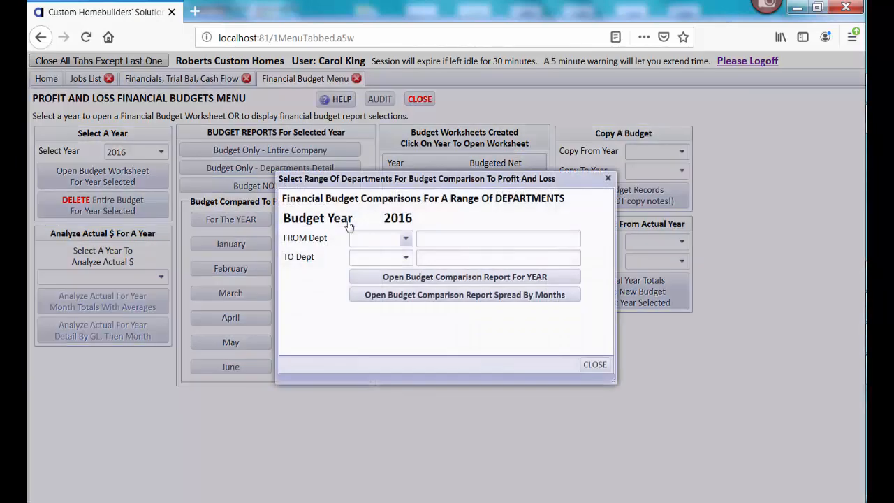
{"action": "left_click", "coordinate": [405, 239]}
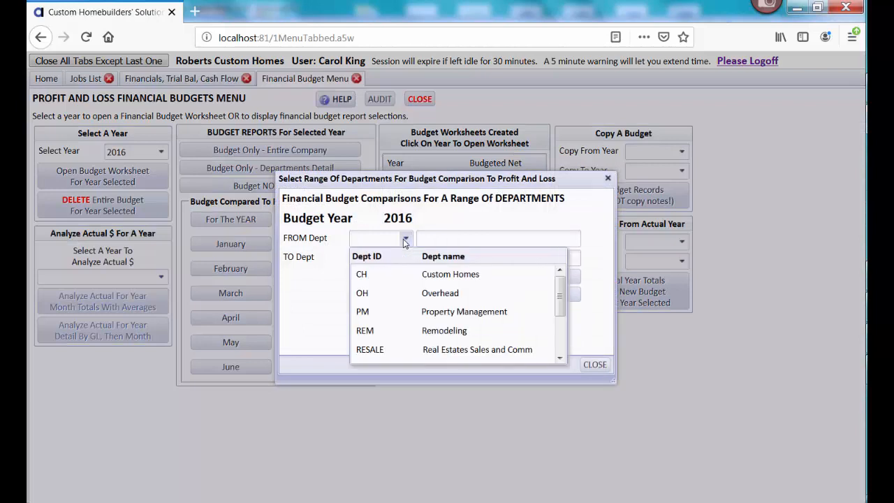
{"action": "left_click", "coordinate": [391, 275]}
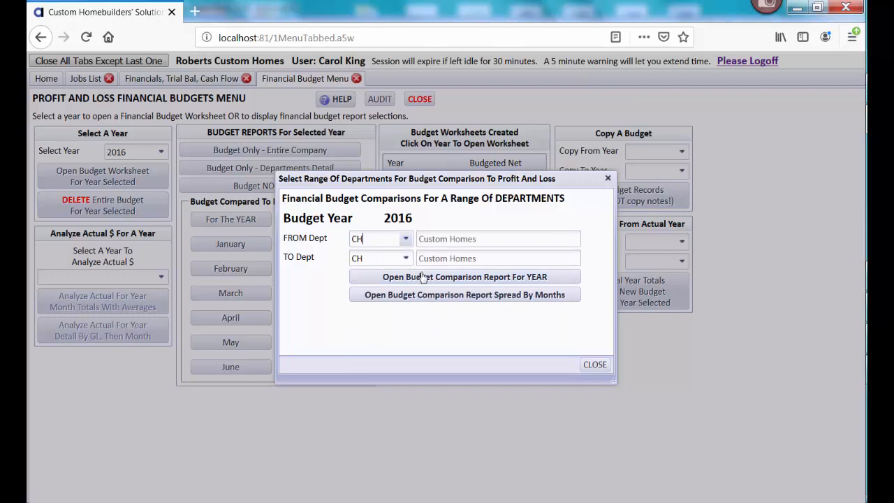
{"action": "left_click", "coordinate": [445, 278]}
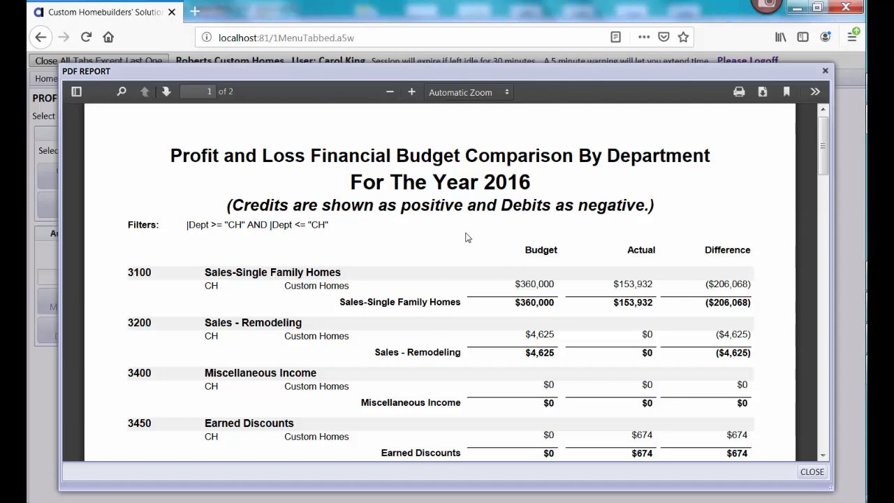
{"action": "mouse_move", "coordinate": [822, 157]}
{"action": "left_mouse_down"}
{"action": "mouse_move", "coordinate": [823, 193]}
{"action": "mouse_move", "coordinate": [819, 167]}
{"action": "left_mouse_up"}
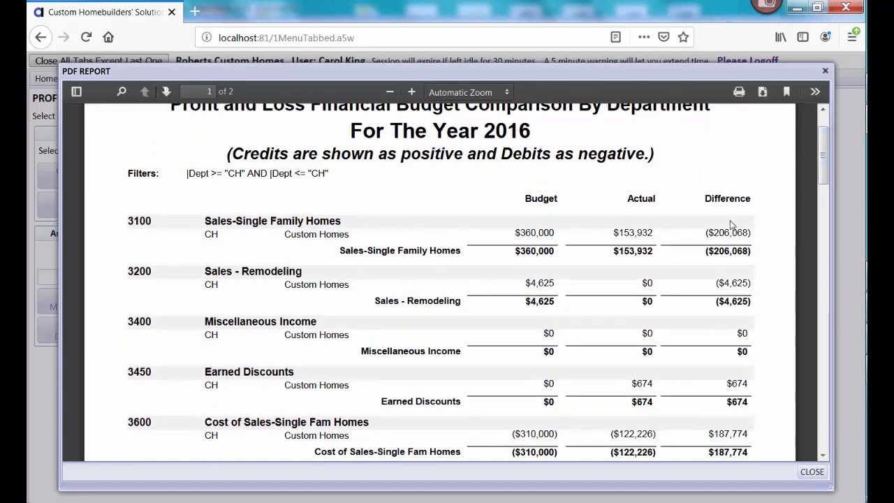
{"action": "left_click_drag", "start_coordinate": [825, 146], "coordinate": [825, 323]}
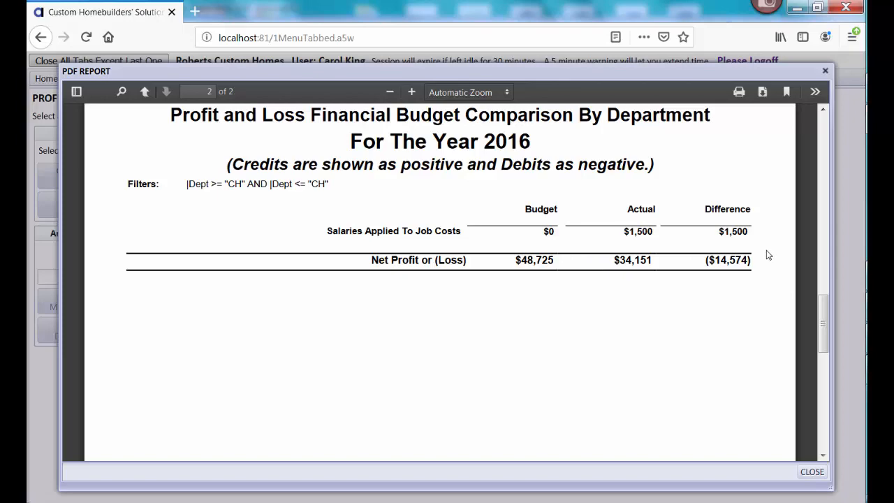
{"action": "left_click_drag", "start_coordinate": [825, 320], "coordinate": [814, 136]}
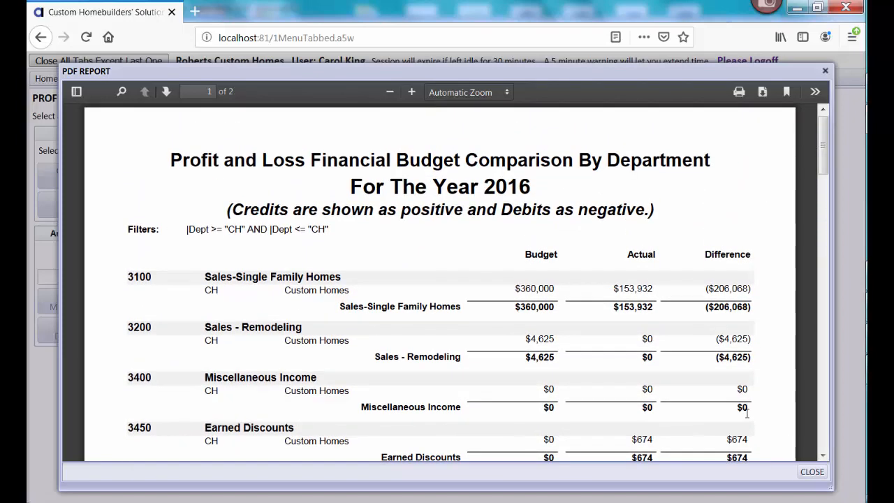
{"action": "left_click", "coordinate": [818, 472]}
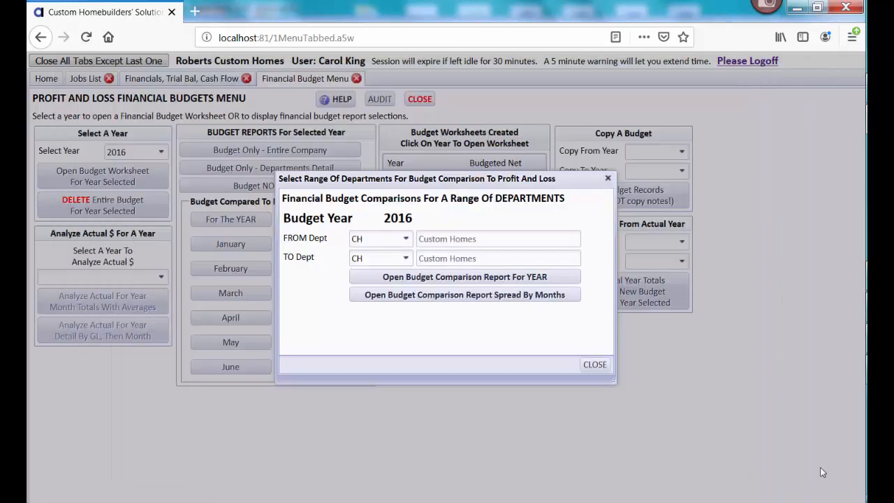
{"action": "left_click", "coordinate": [595, 366]}
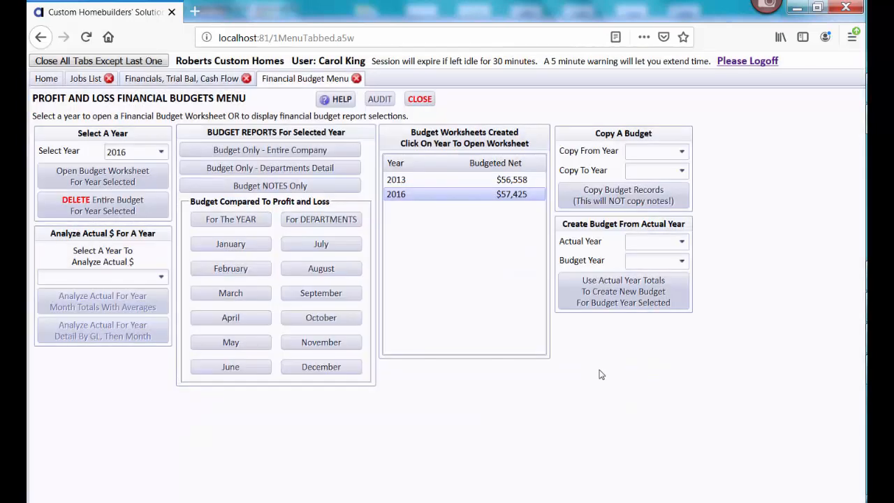